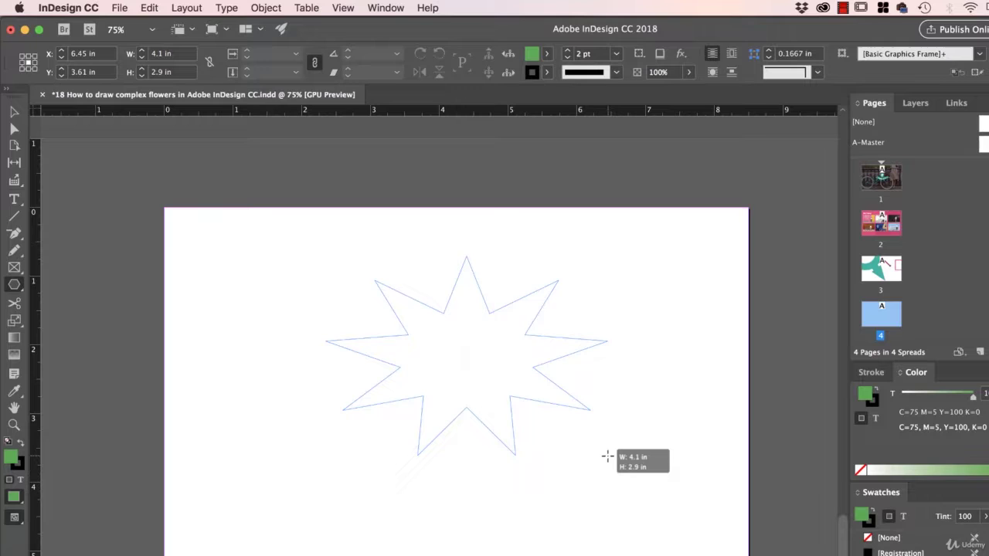
Step: Drag out a six-pointed green star about 4.32 by 3.74 inches, adjusting points and inset with arrow keys
key("Right")
key("Right")
key("Right")
key("Right")
left_click_drag(607, 457, 622, 513)
key("Up")
key("Up")
key("Down")
key("Down")
key("Down")
key("Down")
key("Left")
key("Up")
key("Left")
key("Left")
key("Up")
key("Down")
key("Down")
key("Down")
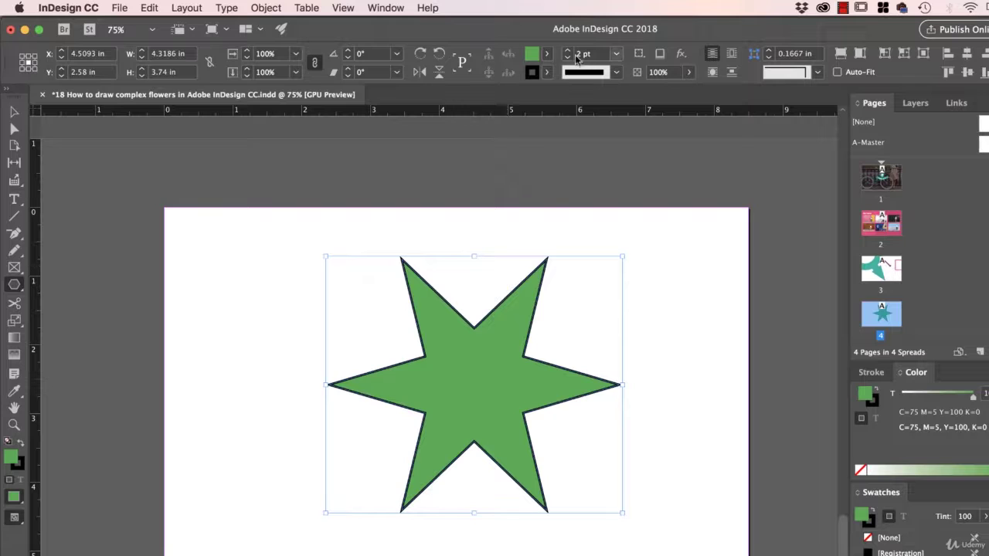
Step: Set the star's stroke to [None] and show the Gradient panel
left_click(547, 72)
left_click(432, 116)
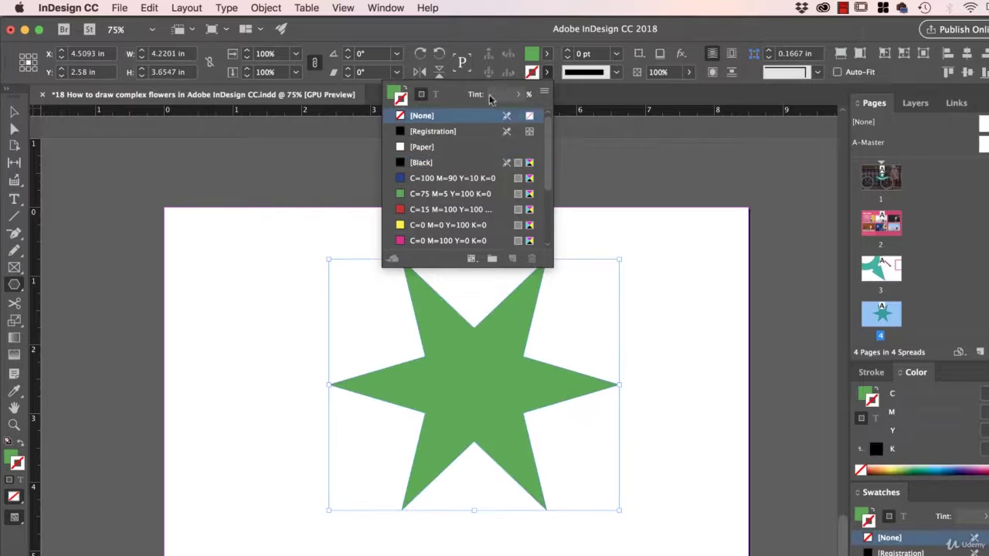
left_click(379, 10)
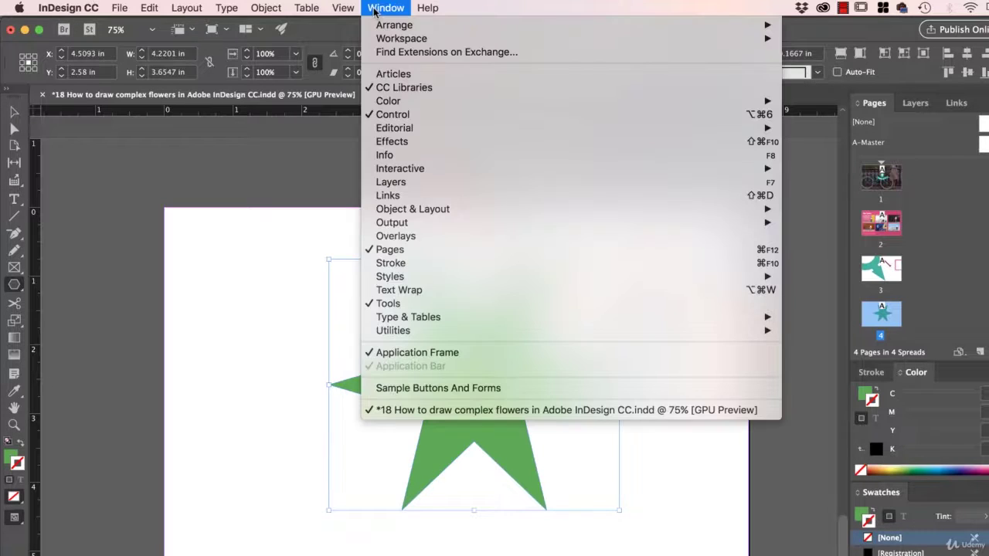
mouse_move(440, 101)
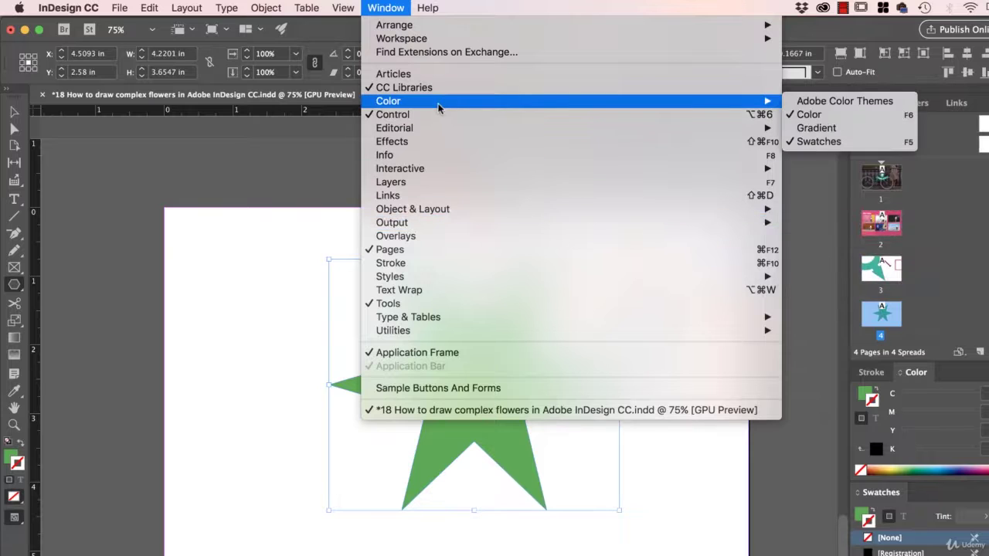
left_click(803, 130)
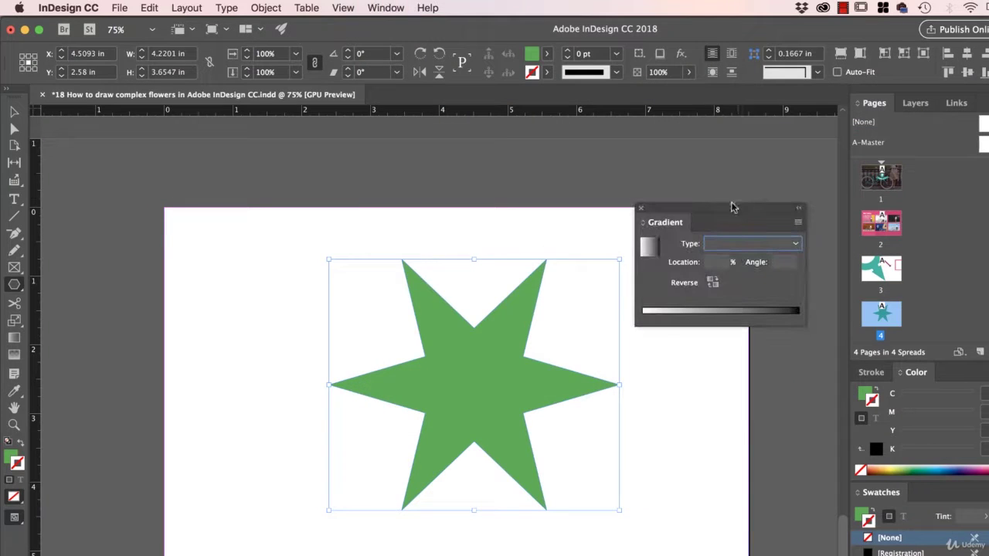
Step: Choose the Linear gradient type, then set the stroke back to [None]
left_click(740, 244)
left_click(732, 259)
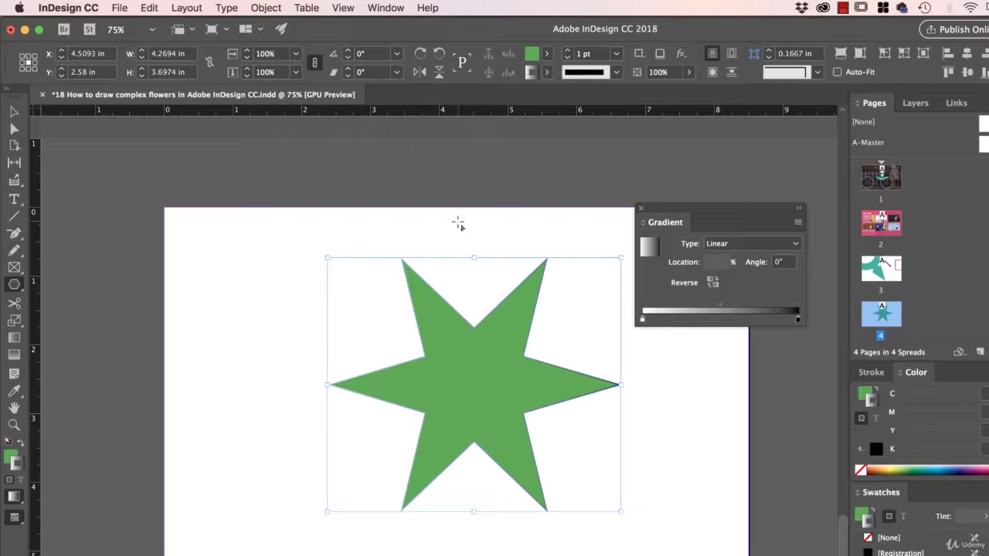
left_click(547, 72)
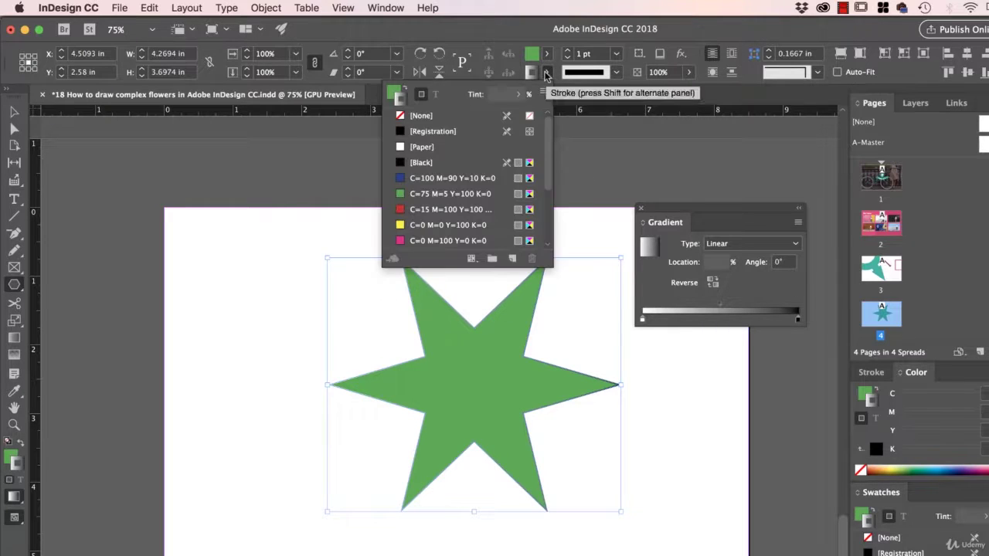
left_click(422, 115)
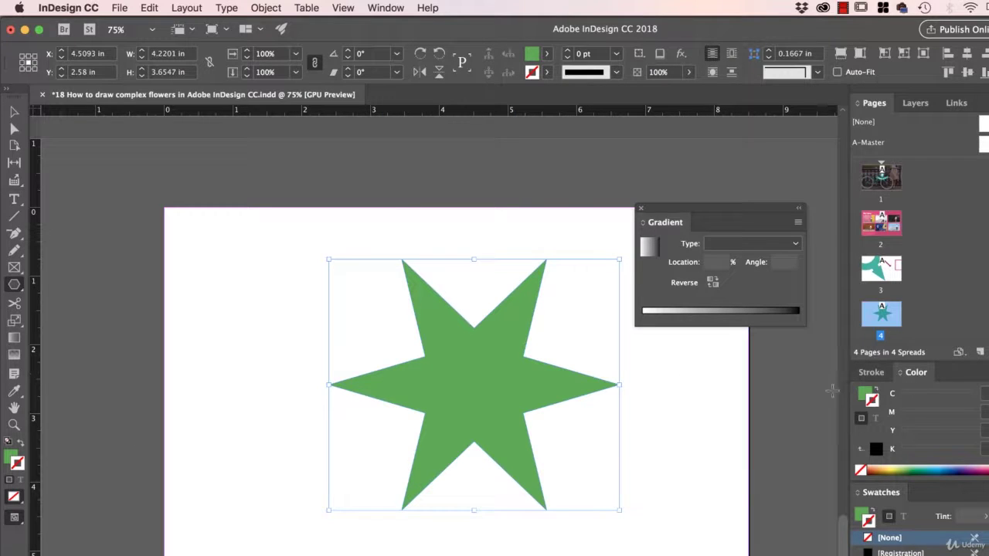
Step: Make the toolbox Fill swatch active so colour changes target the star's fill
left_click(15, 460)
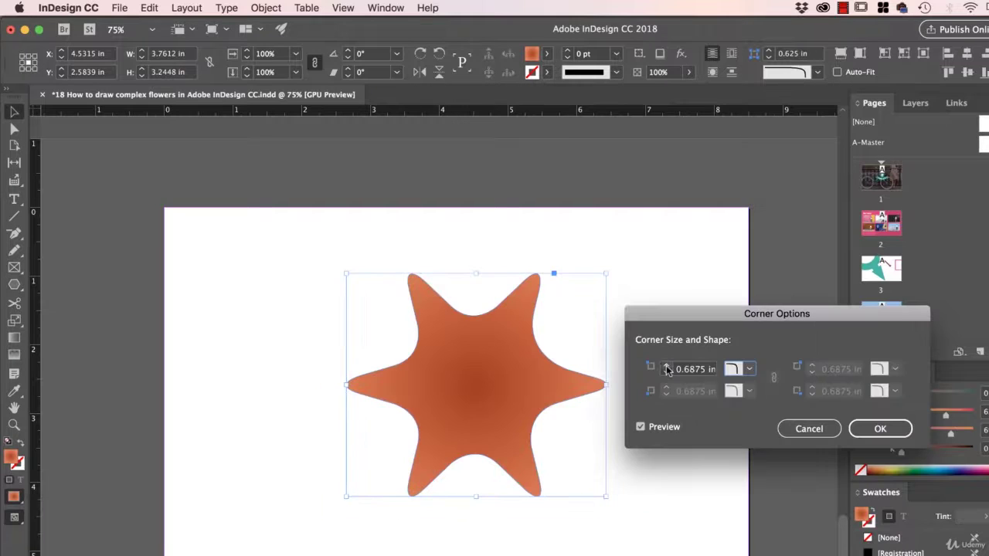
Step: Set the rounded corner size to 0.75 in and confirm Corner Options
left_click(666, 368)
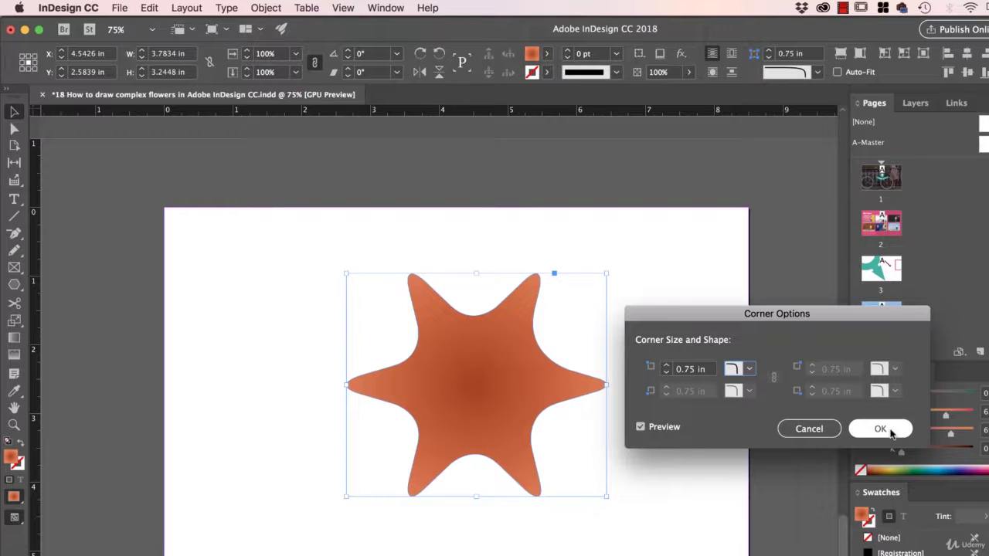
left_click(881, 429)
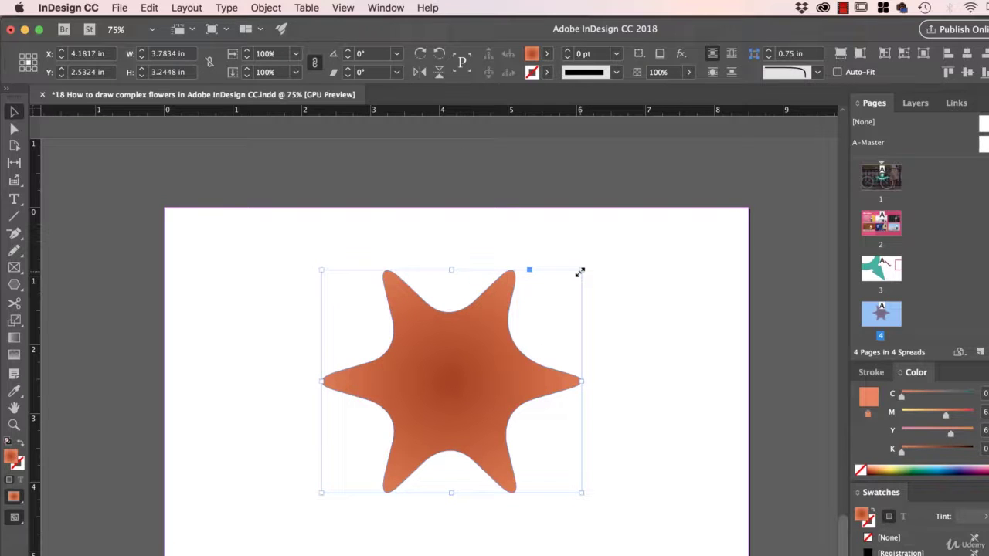
Step: Scale the star from its centre past the page edges, then move it to X 4.3183 in, Y 2.6482 in
left_click_drag(579, 272, 803, 139)
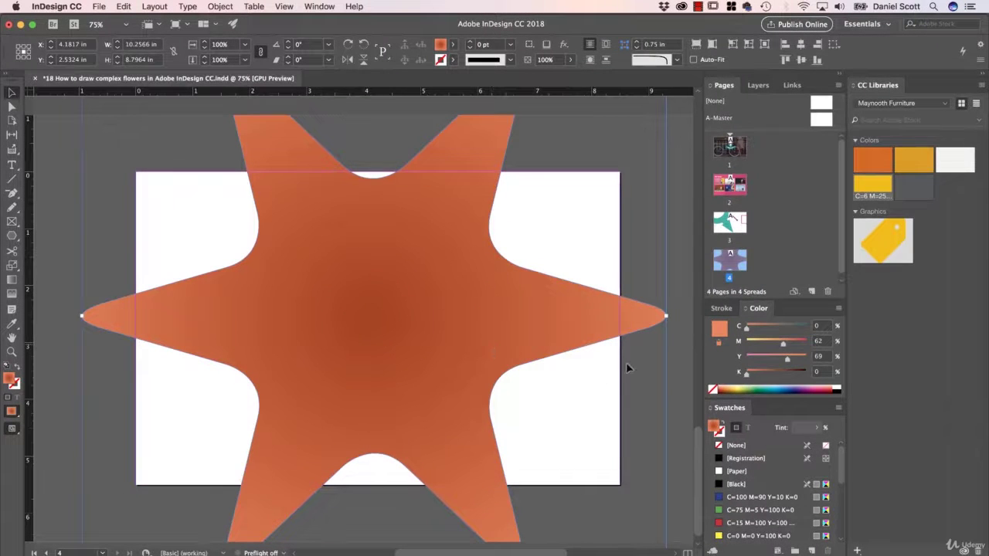
left_click_drag(526, 308, 465, 323)
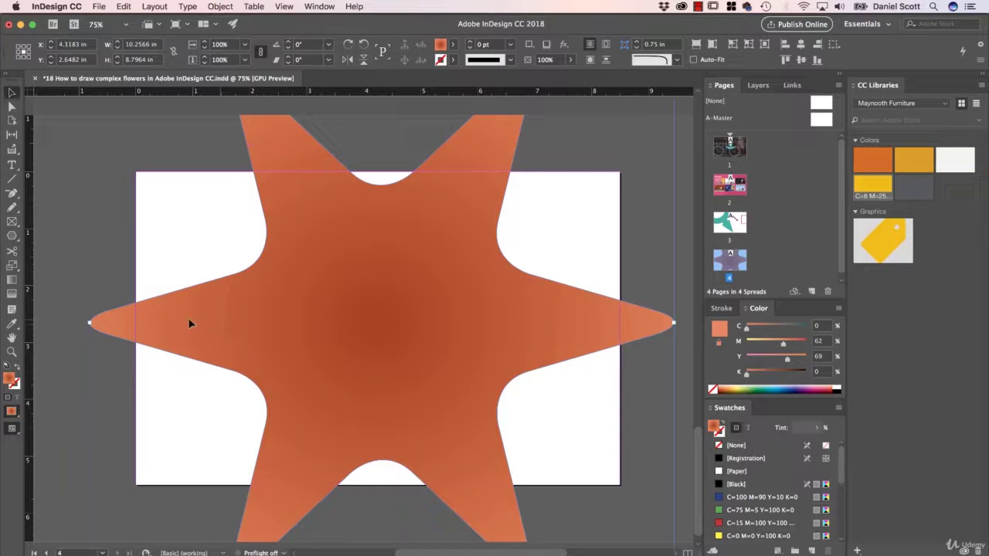
Step: Select the Rotate tool from the transform tools and open its Rotate dialog
left_click(11, 266)
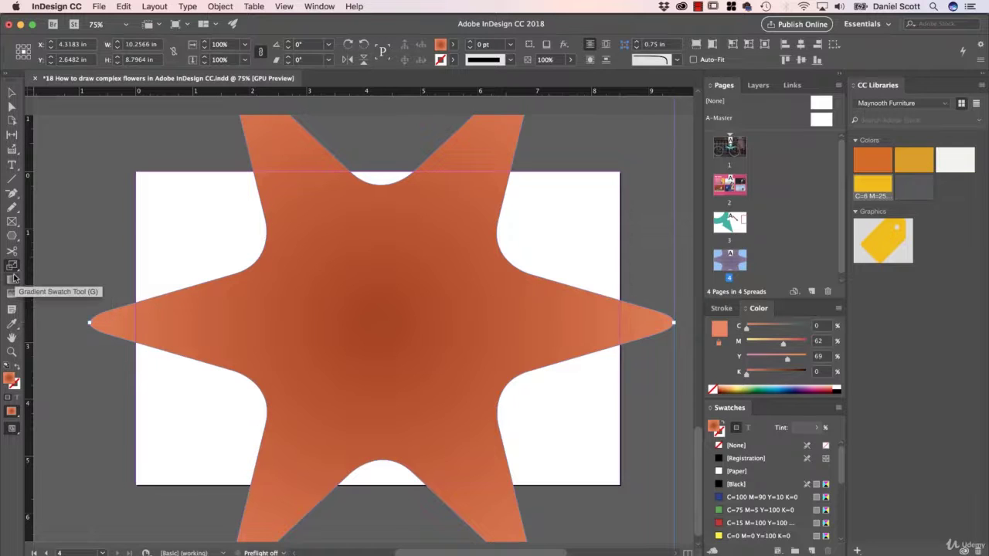
left_click(13, 267)
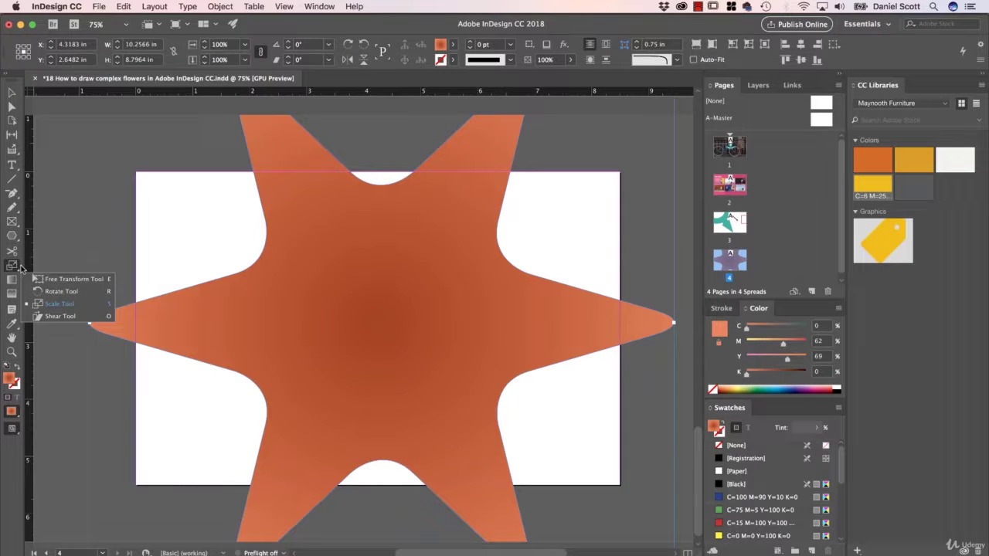
left_click(60, 294)
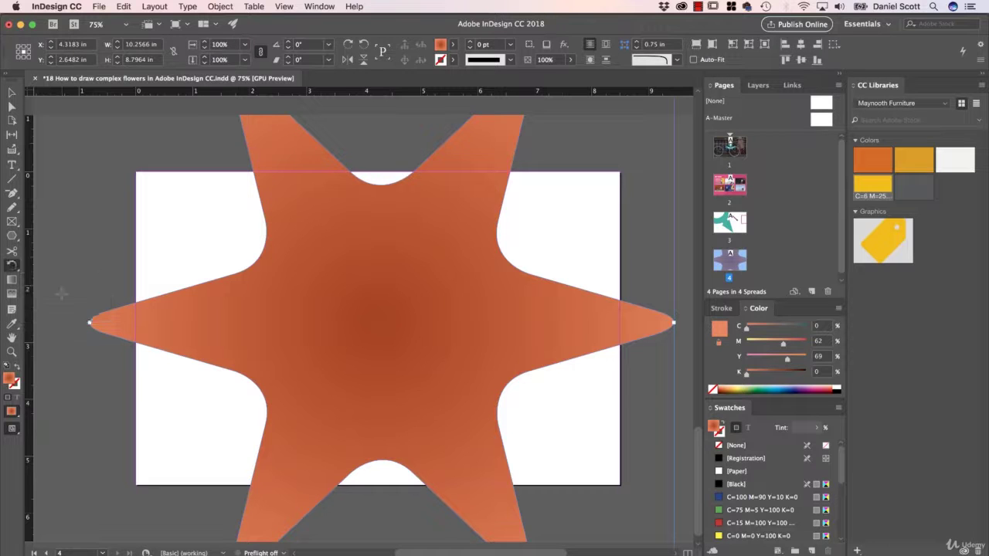
double_click(14, 266)
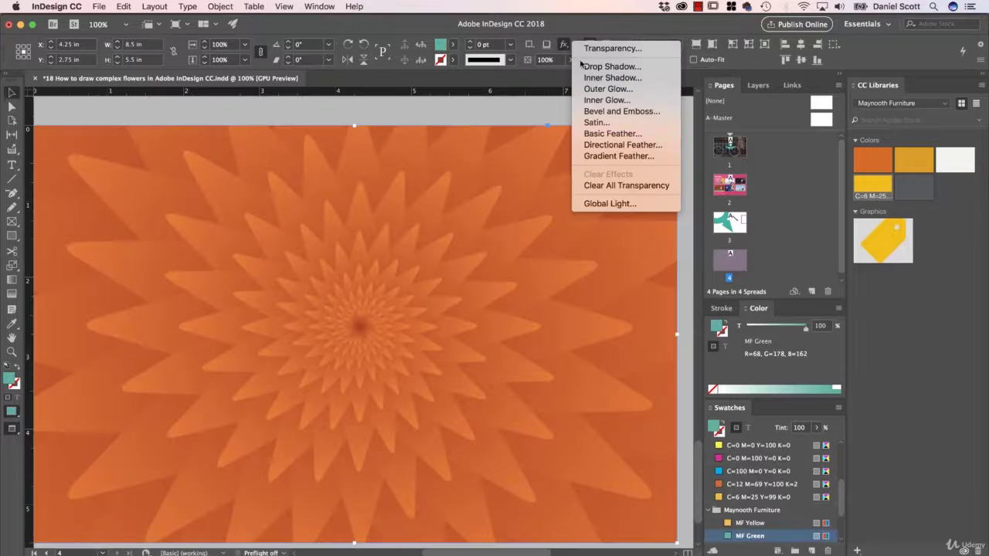
Step: Set the overlay rectangle's transparency blend mode to Hue
left_click(588, 48)
left_click(776, 199)
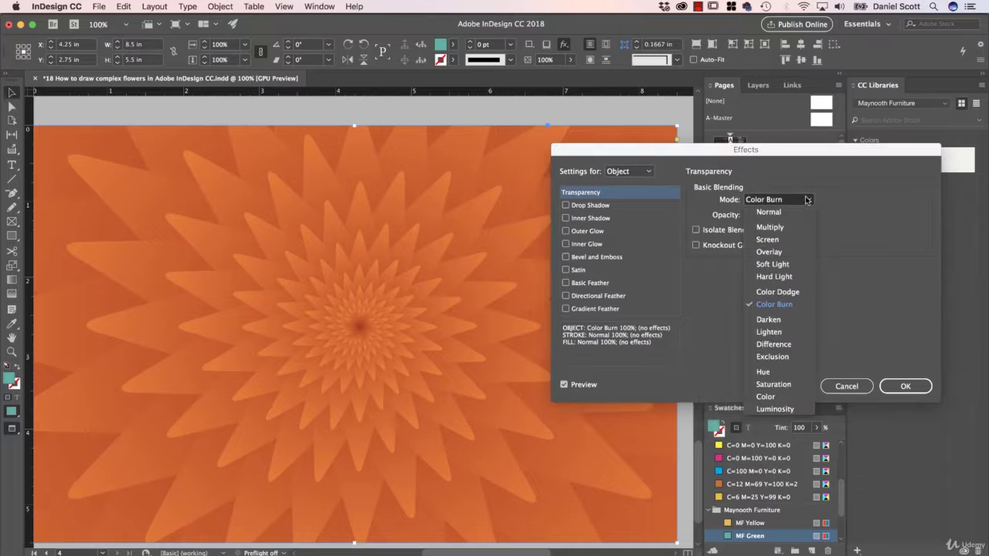
left_click(770, 373)
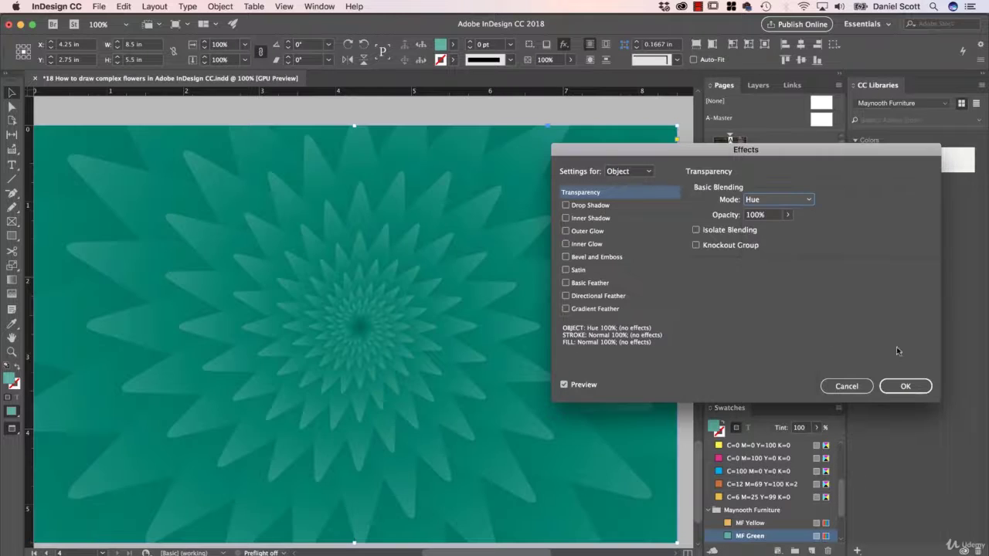
left_click(905, 386)
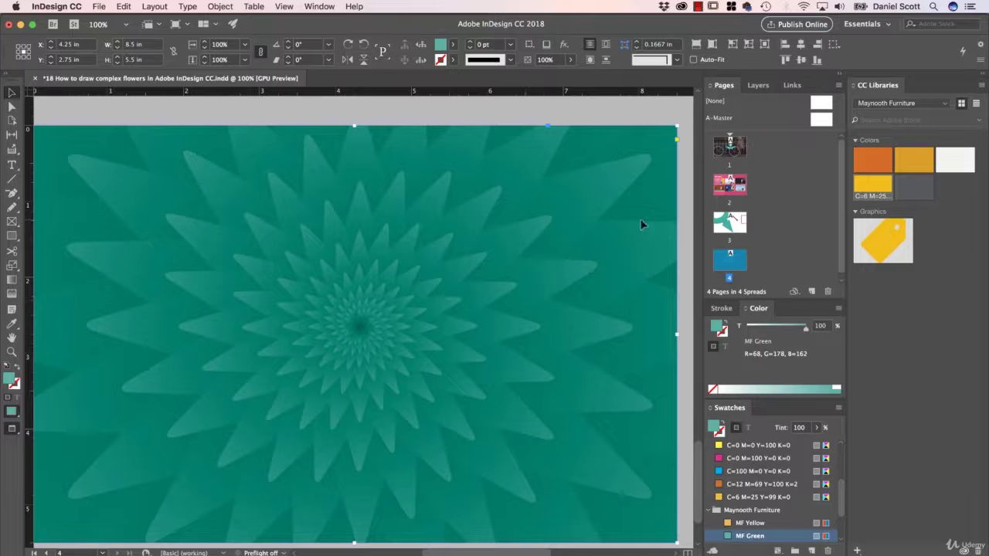
Step: Shift the overlay left and fill it C=75 M=5 Y=100 K=0 green after trying magenta and gold
left_click_drag(568, 211, 403, 202)
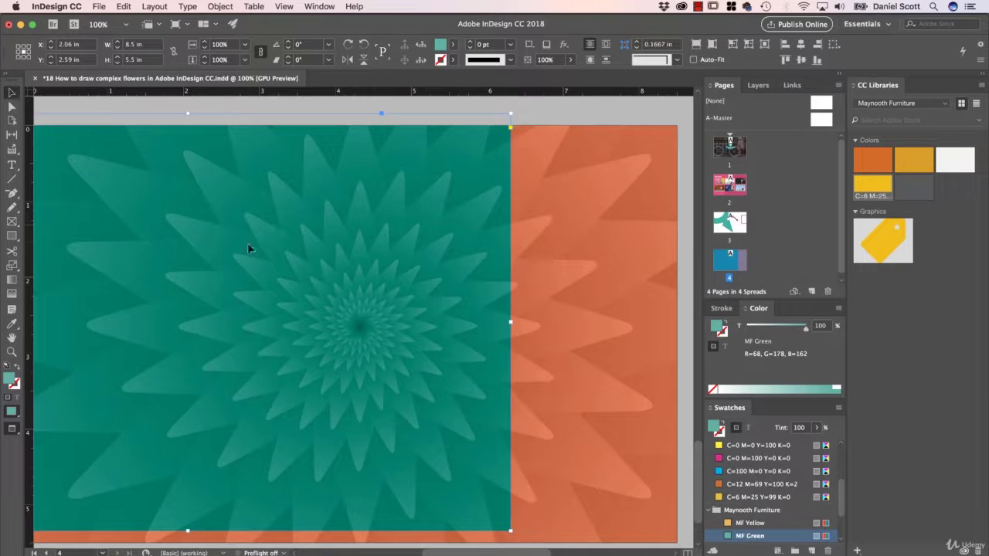
left_click(453, 44)
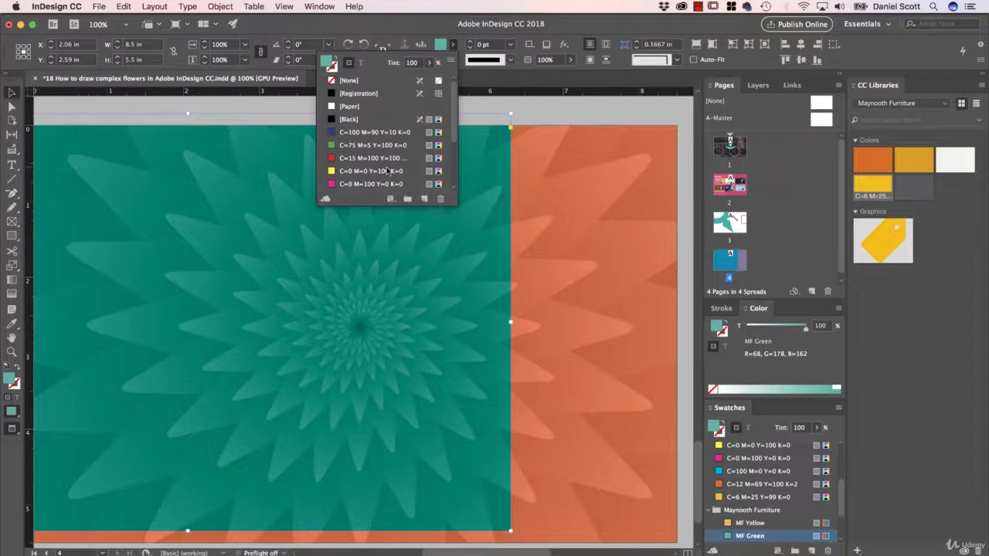
scroll(384, 167, "up", 1)
left_click(369, 119)
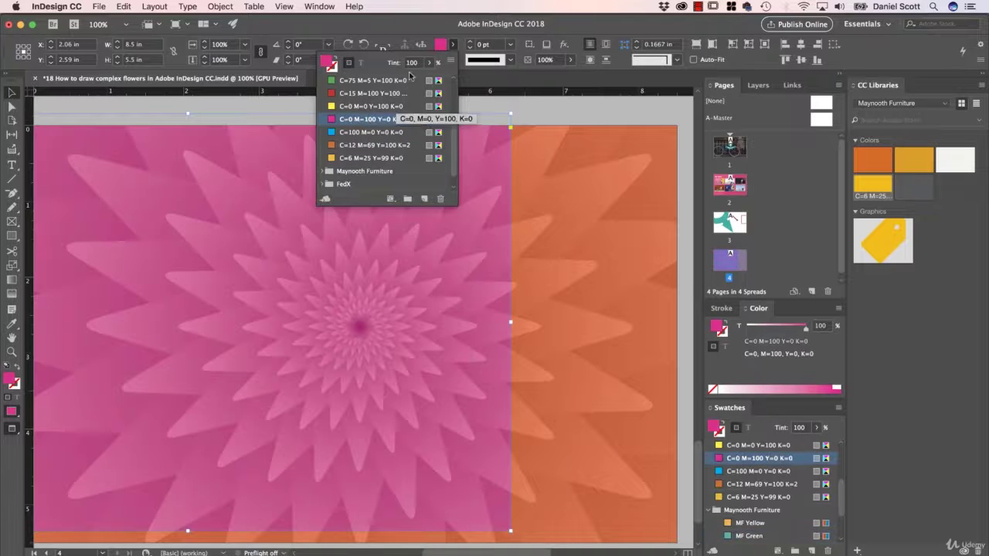
left_click(370, 157)
scroll(371, 153, "up", 3)
left_click(370, 146)
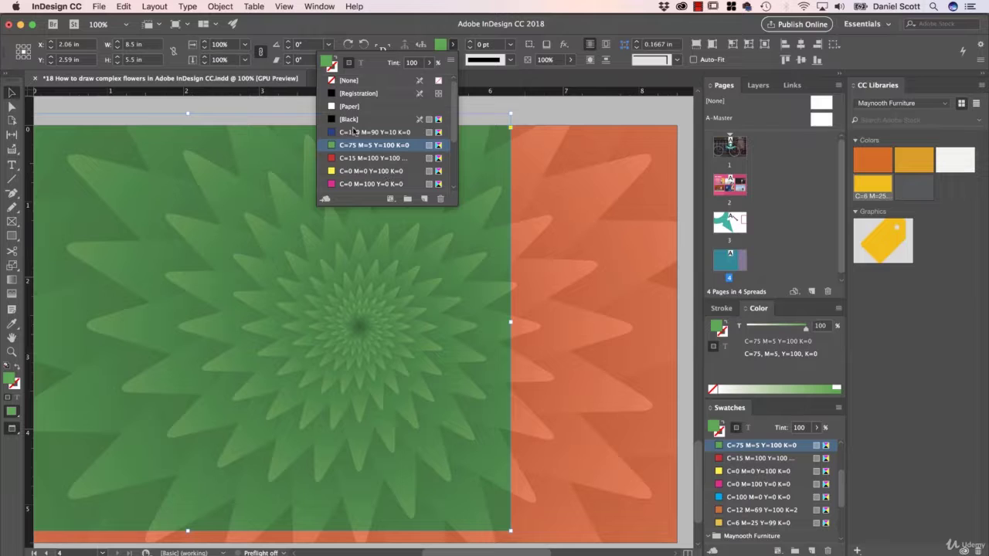